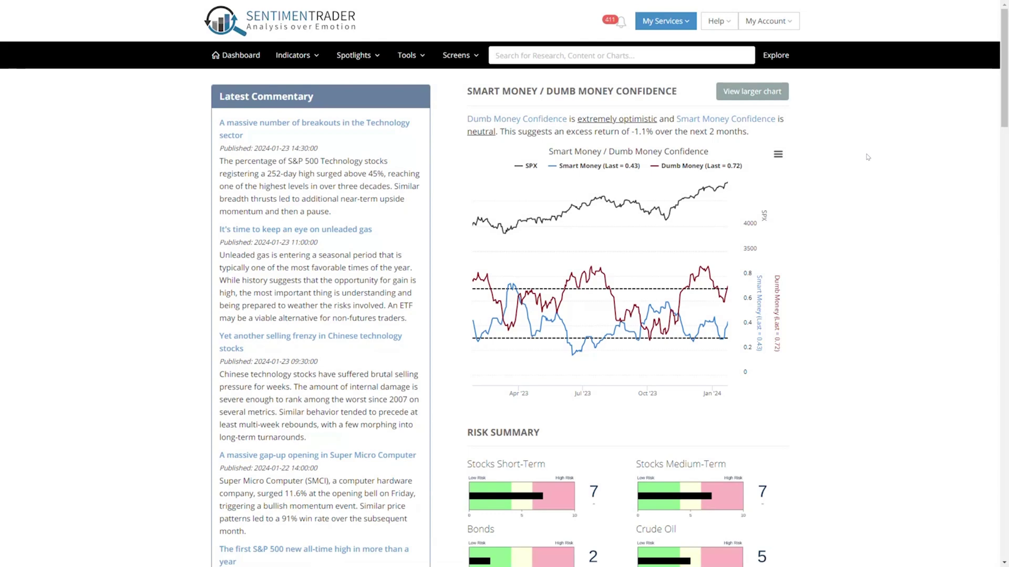
# Open BacktestEdge from My Services and chart SMCI (Super Micro Computer Inc).
pyautogui.click(691, 28)
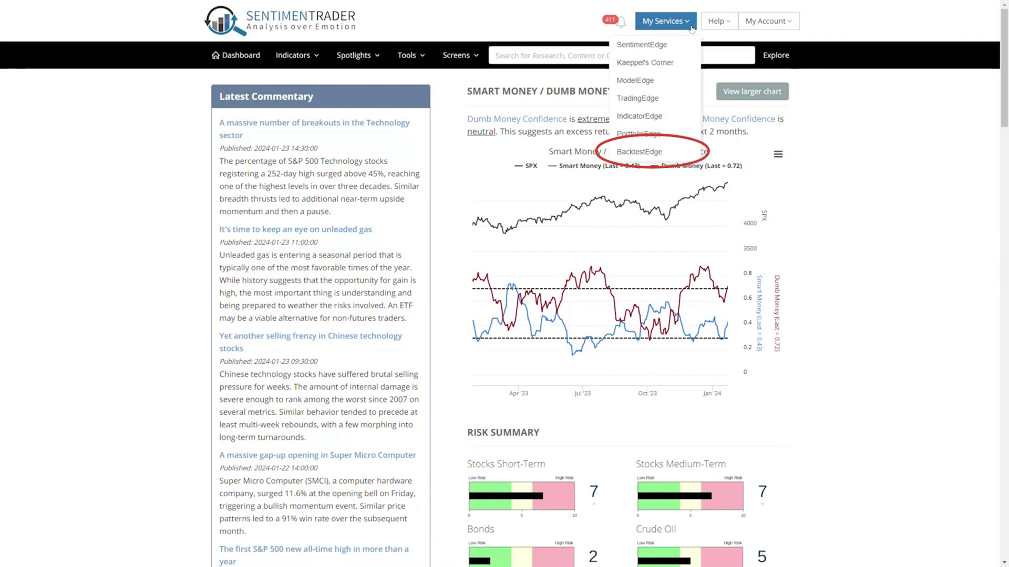
pyautogui.click(666, 152)
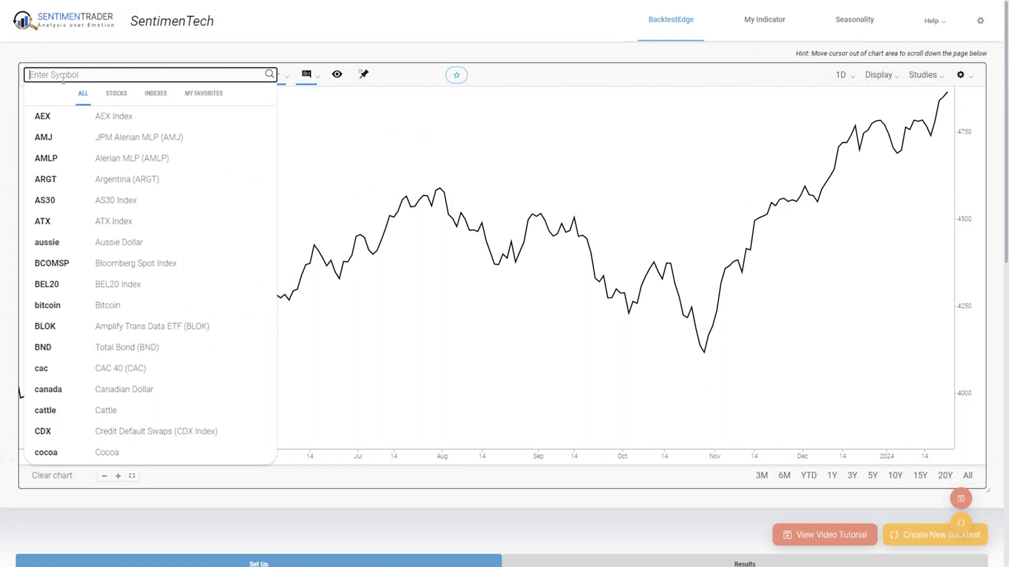
pyautogui.write('SM')
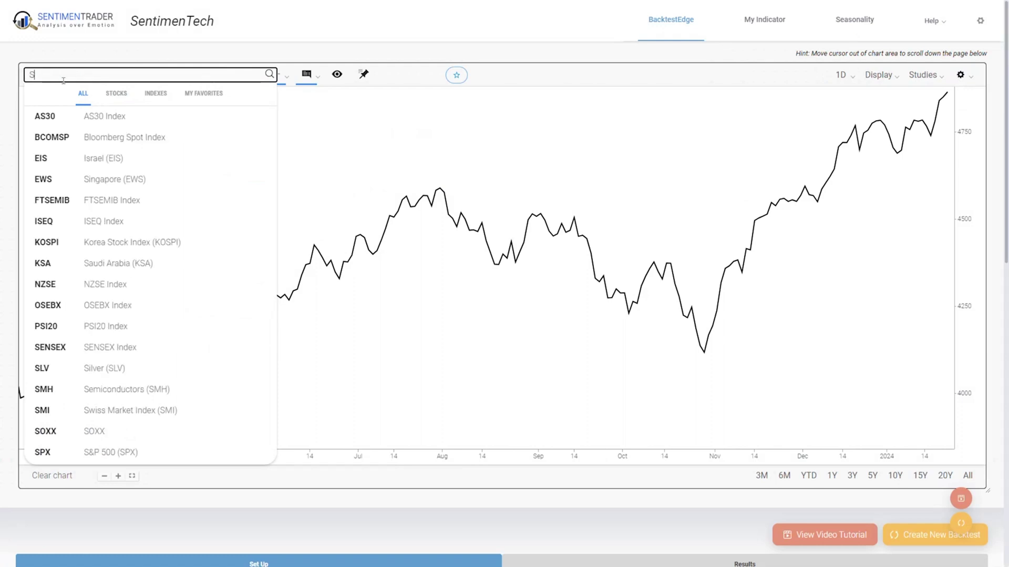
pyautogui.write('CI')
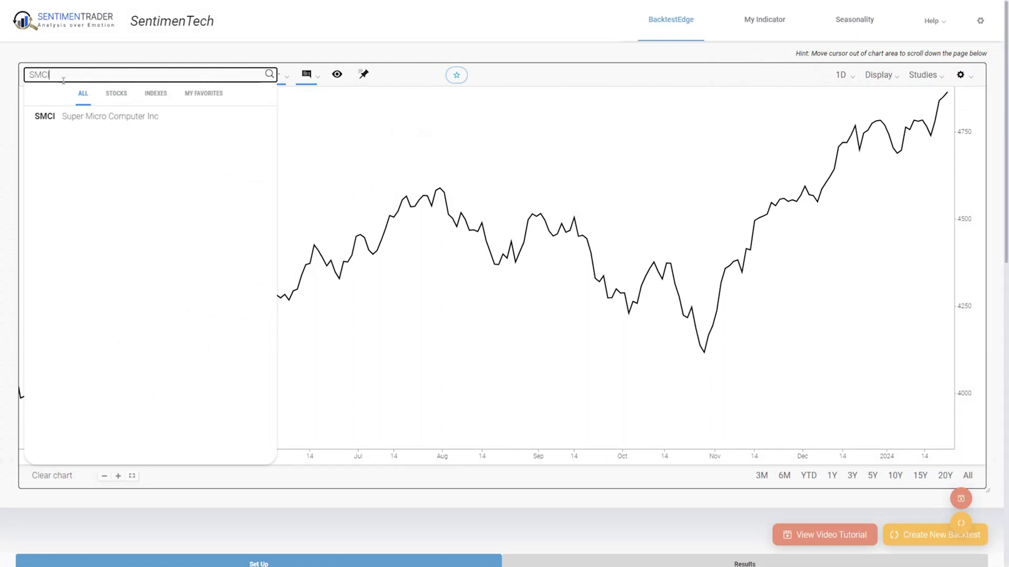
pyautogui.click(110, 117)
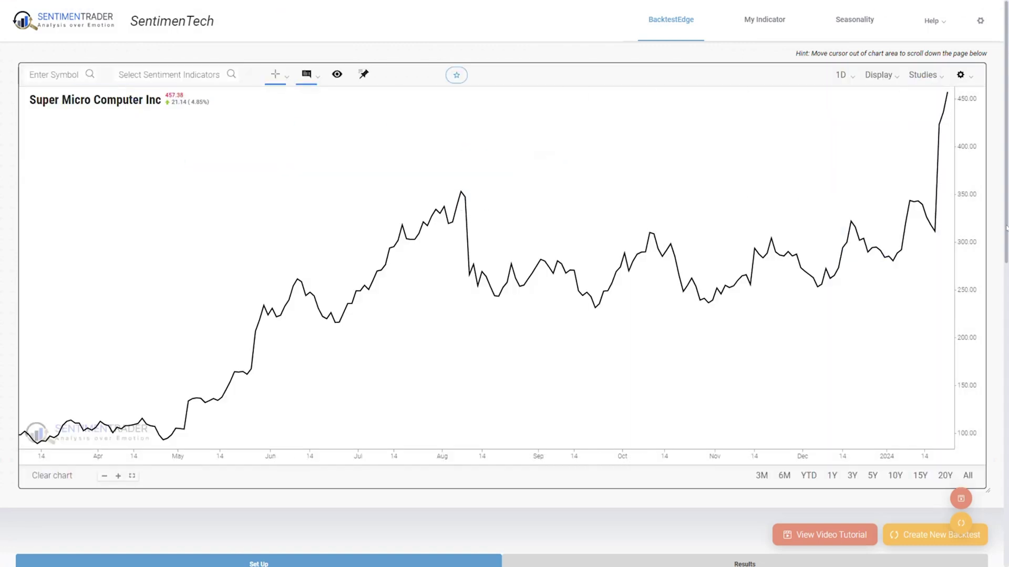
pyautogui.moveTo(1005, 228)
pyautogui.mouseDown()
pyautogui.moveTo(1003, 404)
pyautogui.moveTo(990, 492)
pyautogui.mouseUp()
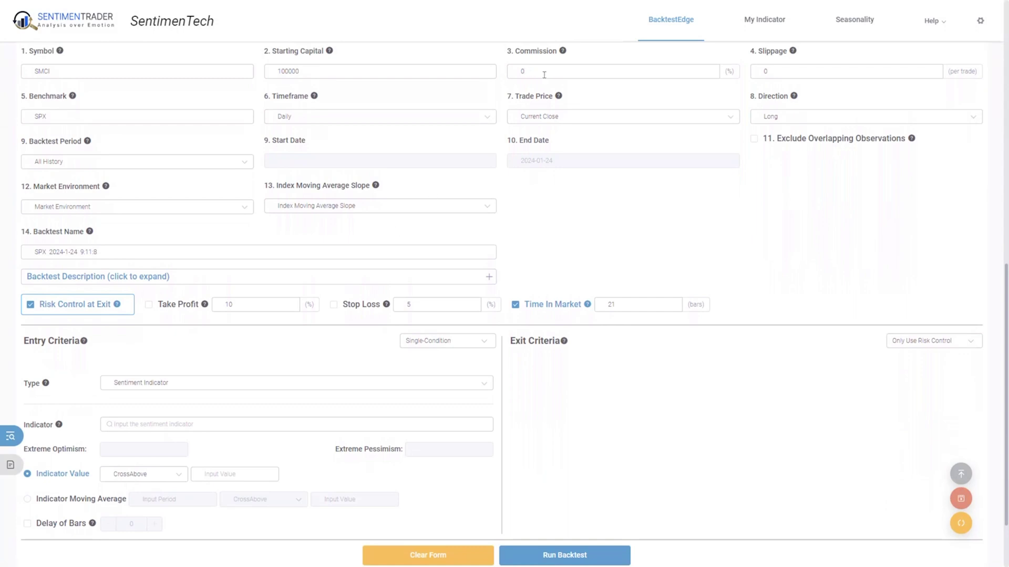
# Set Trade Price to Next Open and name the backtest 'A massive gap-up opening in Super Micro Computer'.
pyautogui.click(581, 116)
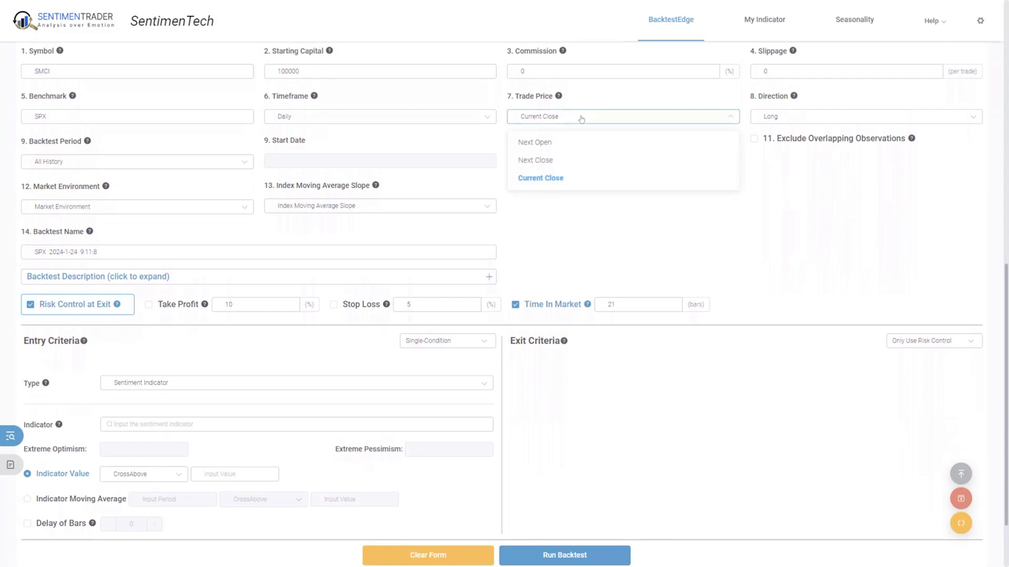
pyautogui.click(570, 143)
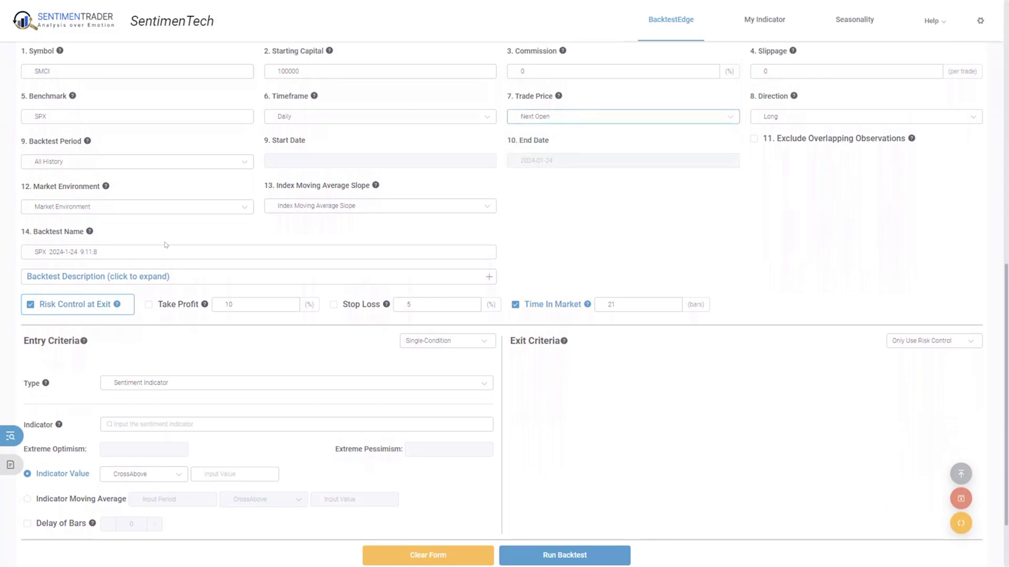
pyautogui.hotkey('ctrl', 'a')
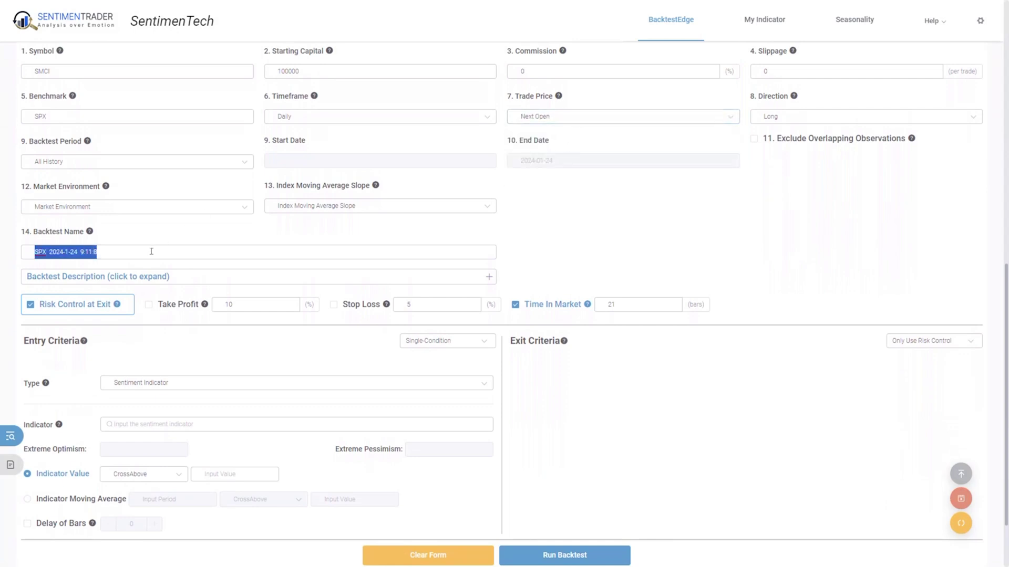
pyautogui.write('A massive gap-up opening in Super Micro Computer')
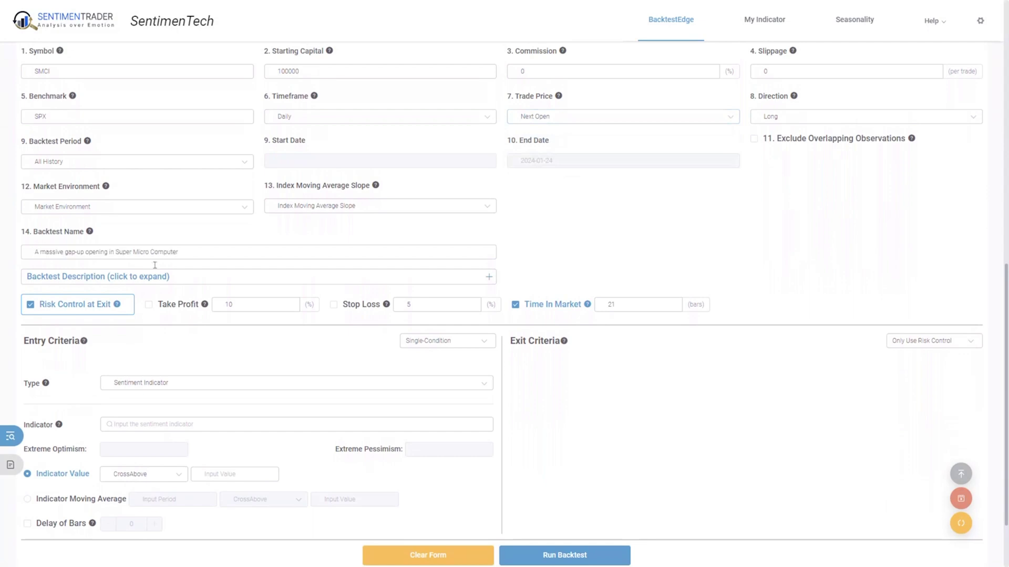
# Make the entry a Technical Indicator: % of Opening Gap greater than 10.
pyautogui.click(191, 383)
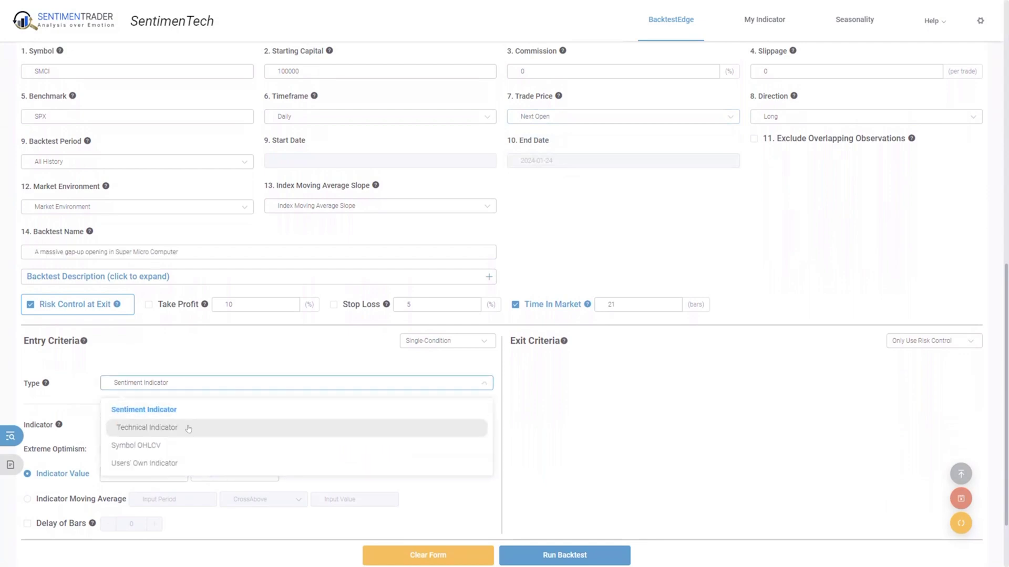
pyautogui.click(189, 428)
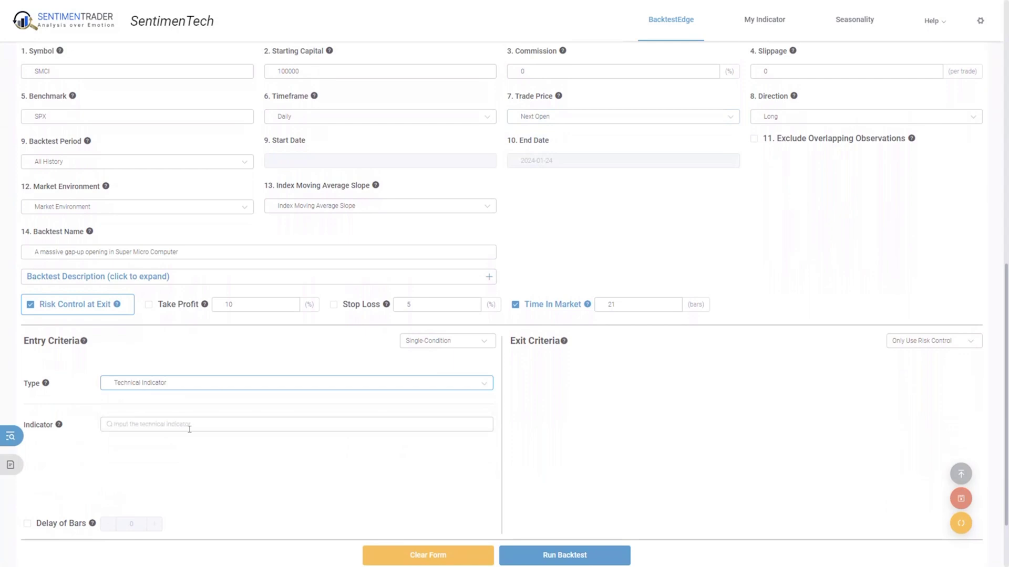
pyautogui.click(189, 428)
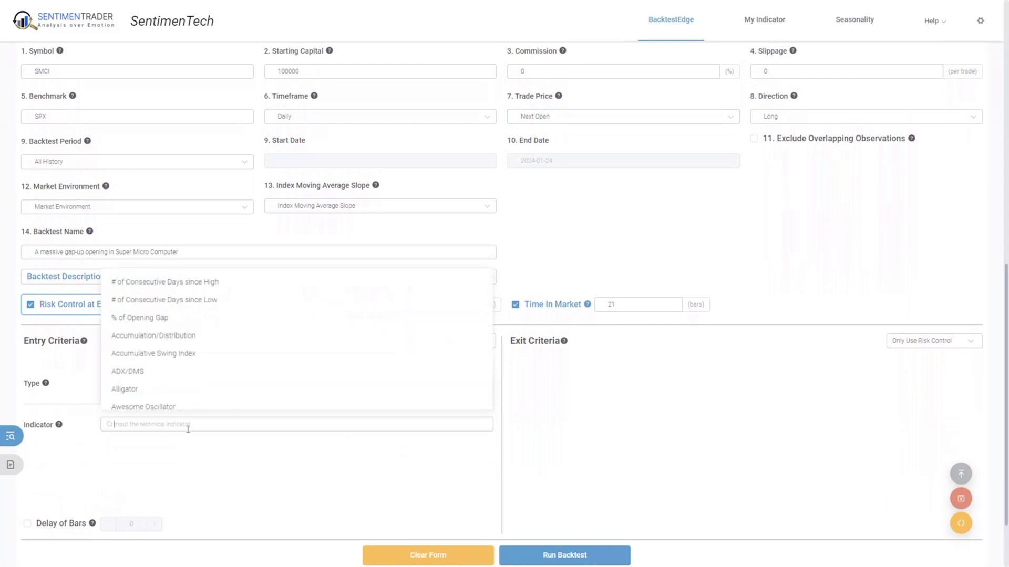
pyautogui.write('%')
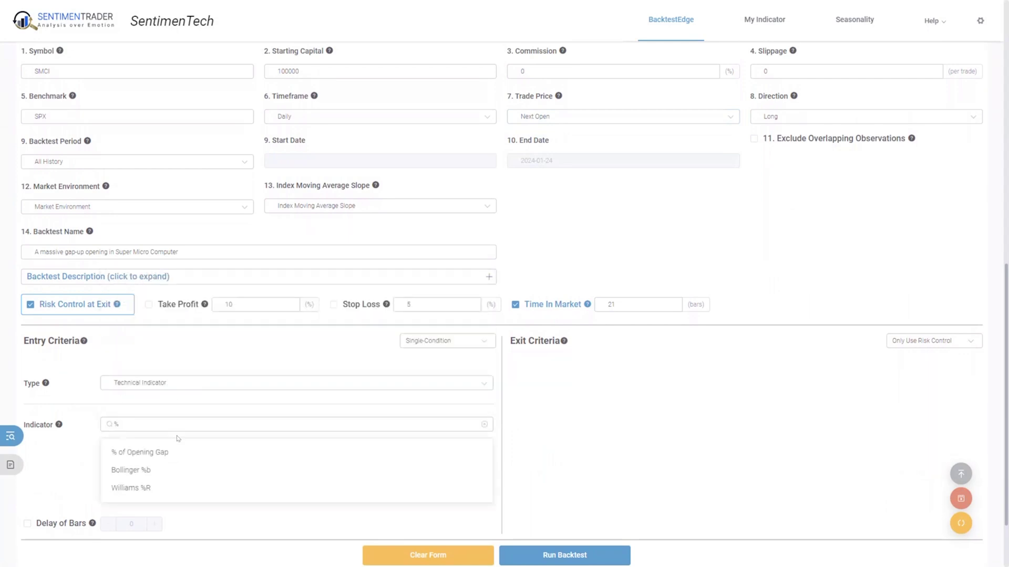
pyautogui.write(' of')
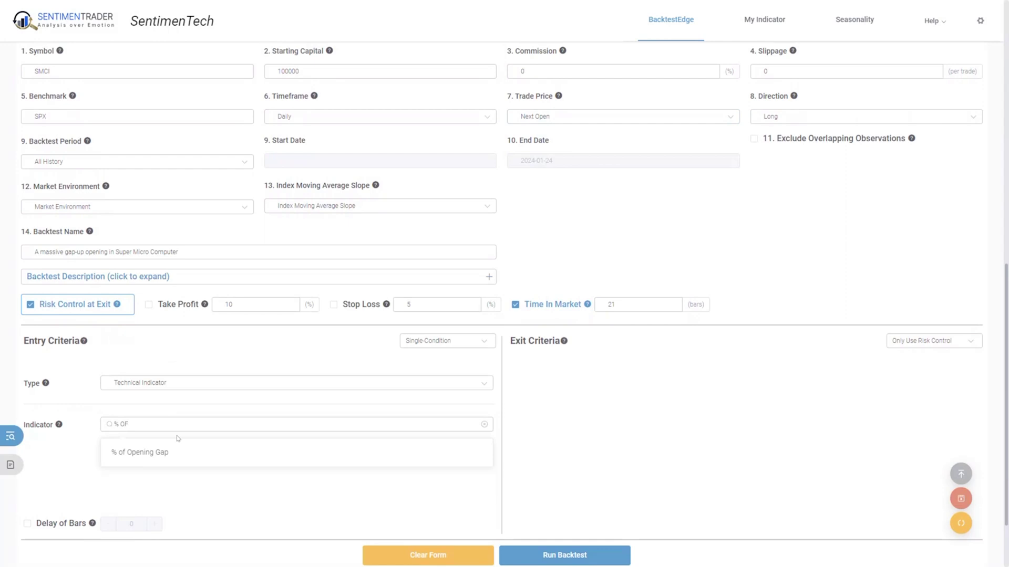
pyautogui.click(185, 464)
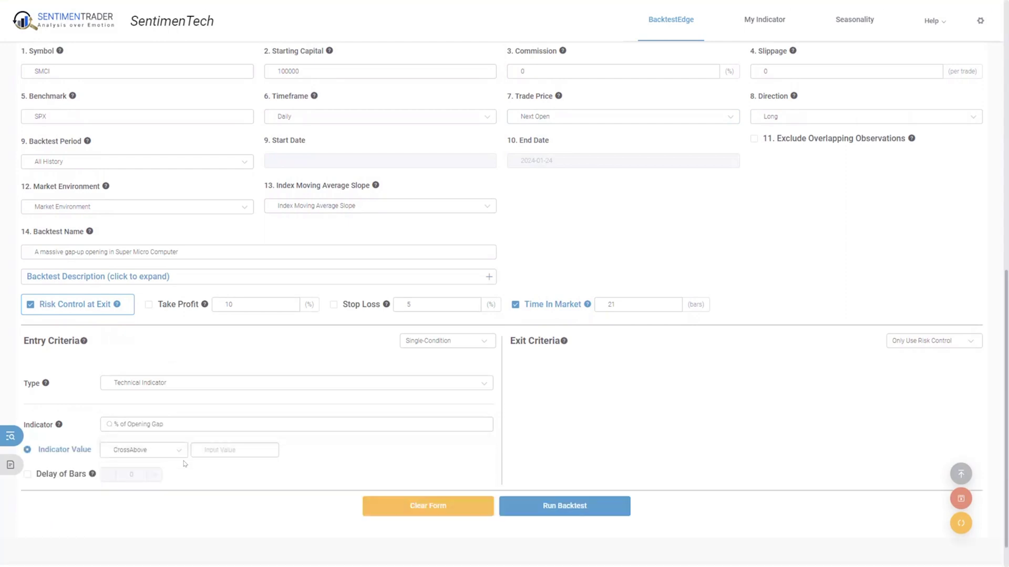
pyautogui.click(172, 454)
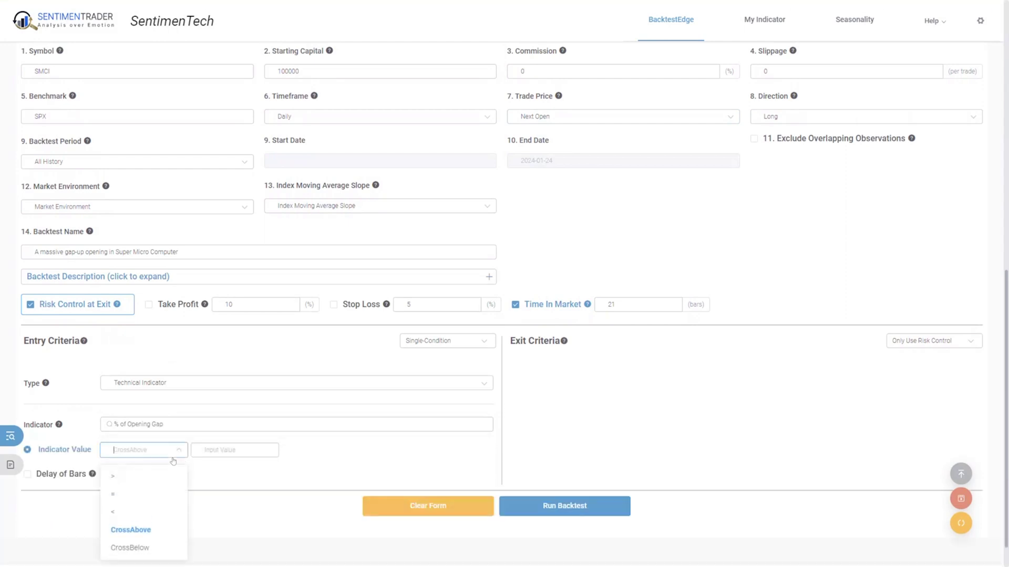
pyautogui.click(161, 478)
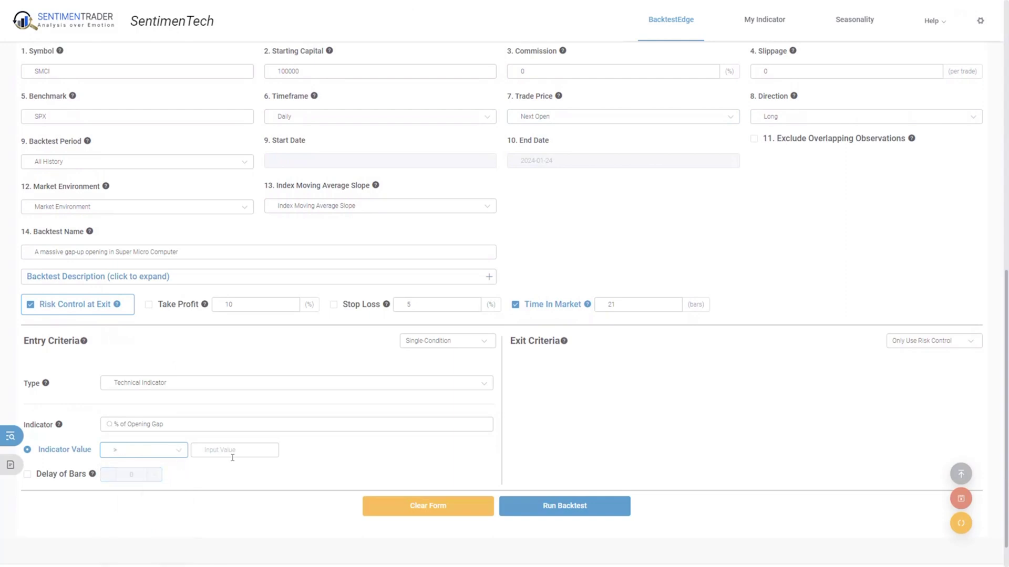
pyautogui.click(213, 450)
pyautogui.write('10')
# Change Time In Market from 21 to 30 bars and run the backtest.
pyautogui.doubleClick(627, 307)
pyautogui.write('30')
pyautogui.click(598, 503)
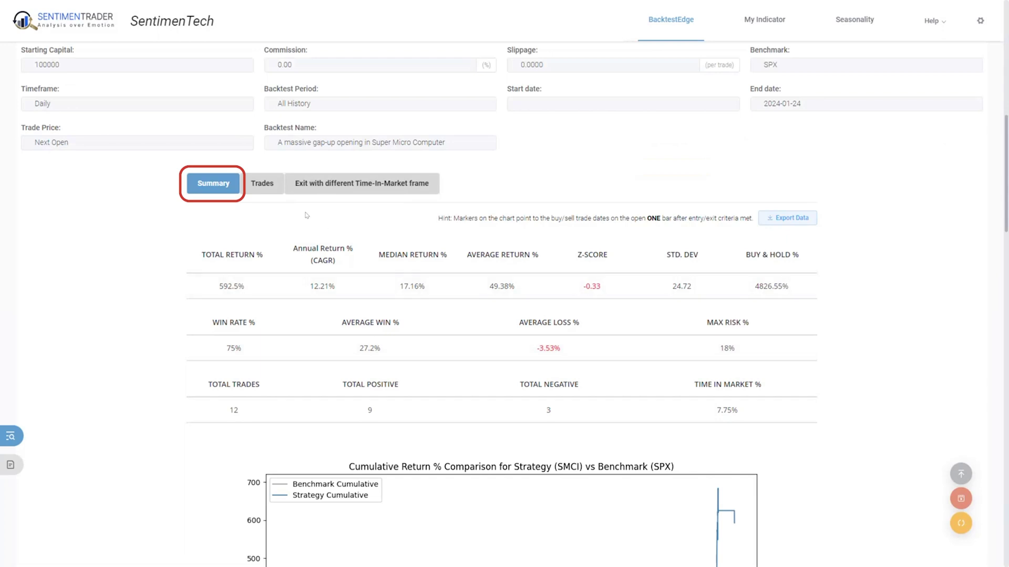
# Show the Trades list, then the 'Exit with different Time-In-Market' returns table.
pyautogui.click(263, 184)
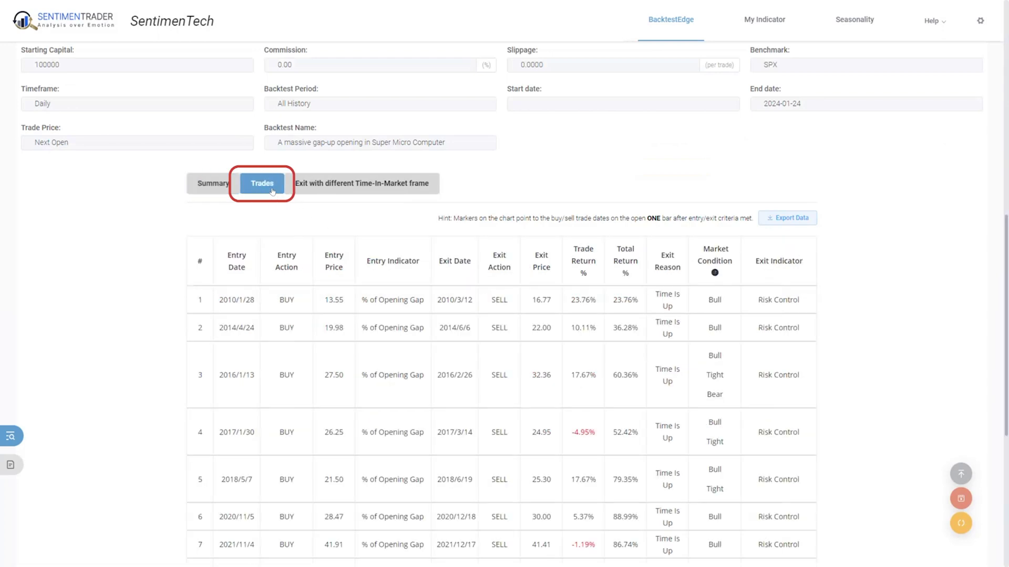
pyautogui.click(358, 186)
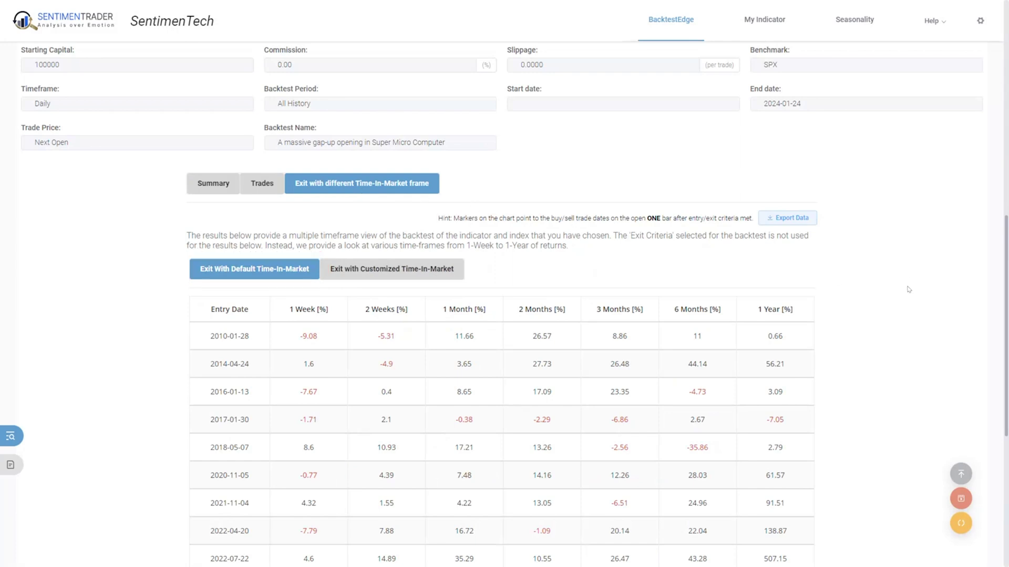
pyautogui.moveTo(1006, 300); pyautogui.dragTo(998, 85)
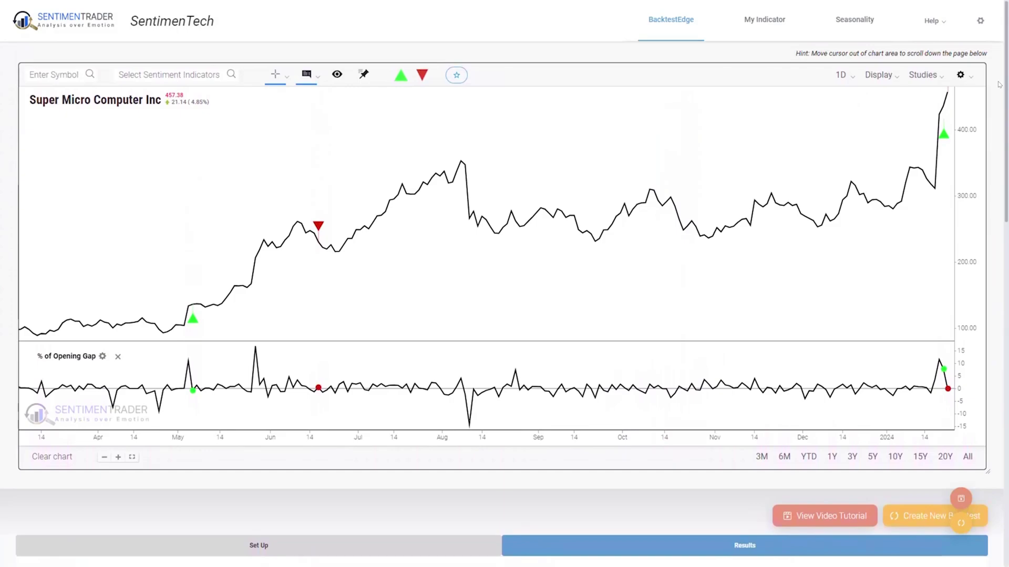